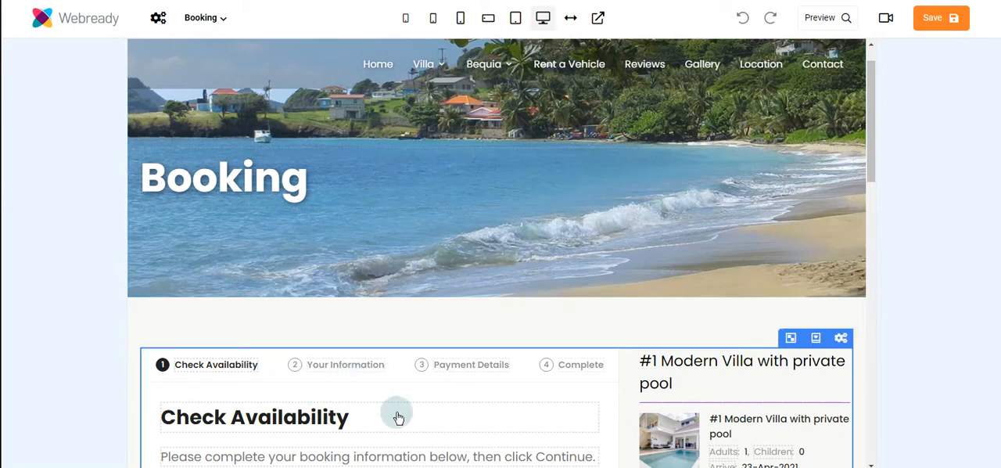
Step: In the booking form's sidebar settings, try the custom text title option, restore Use rental name as the Sidebar Title, and save
click(841, 341)
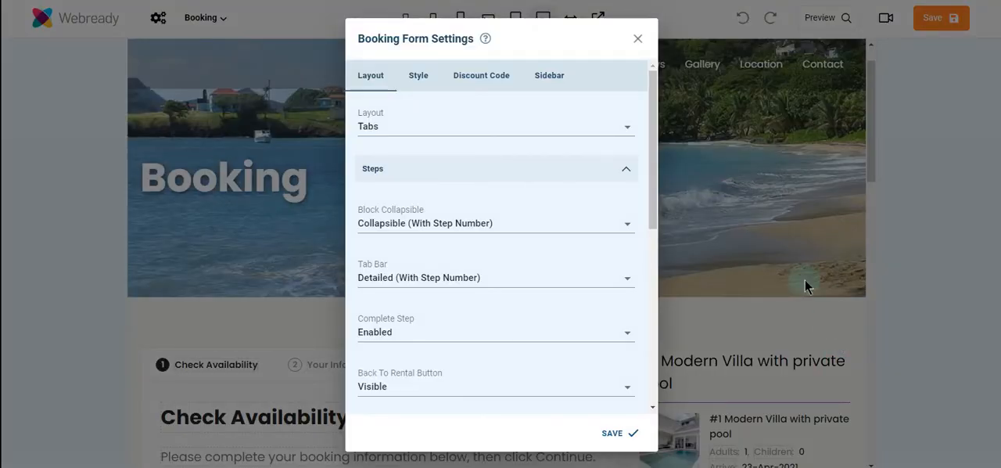
click(545, 78)
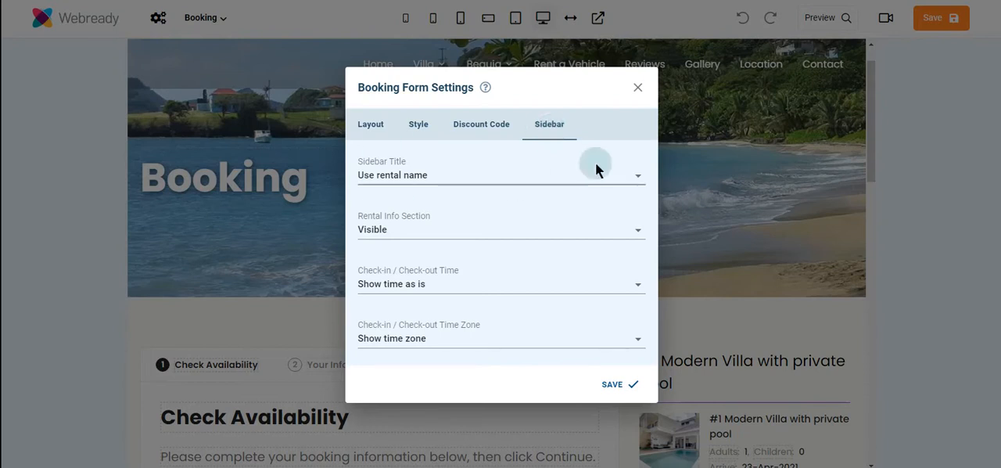
click(553, 181)
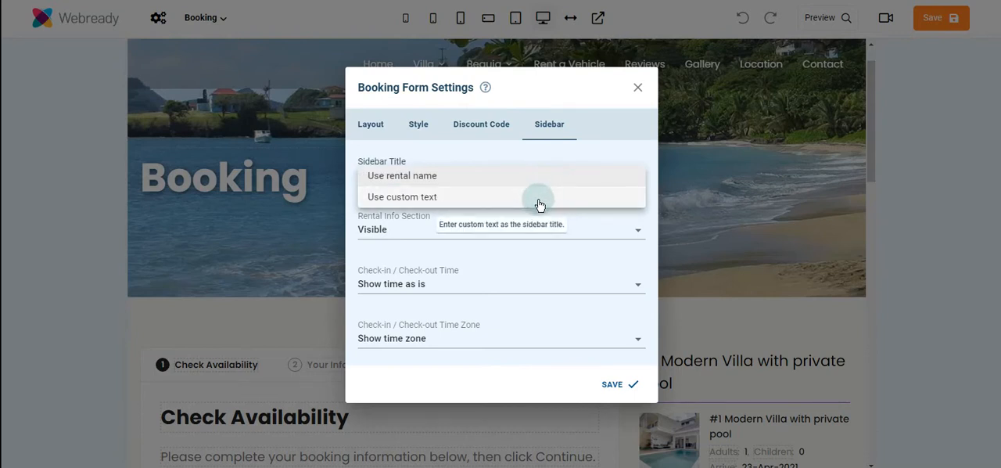
click(539, 205)
click(521, 173)
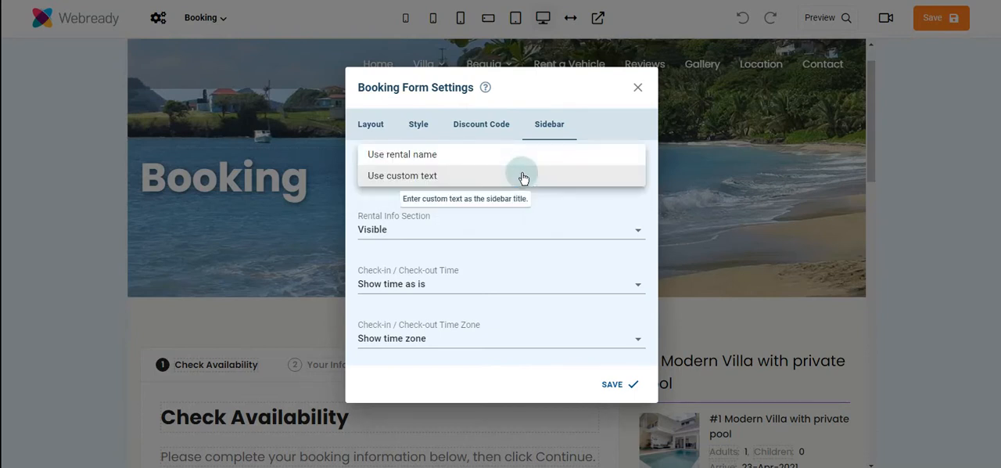
click(528, 156)
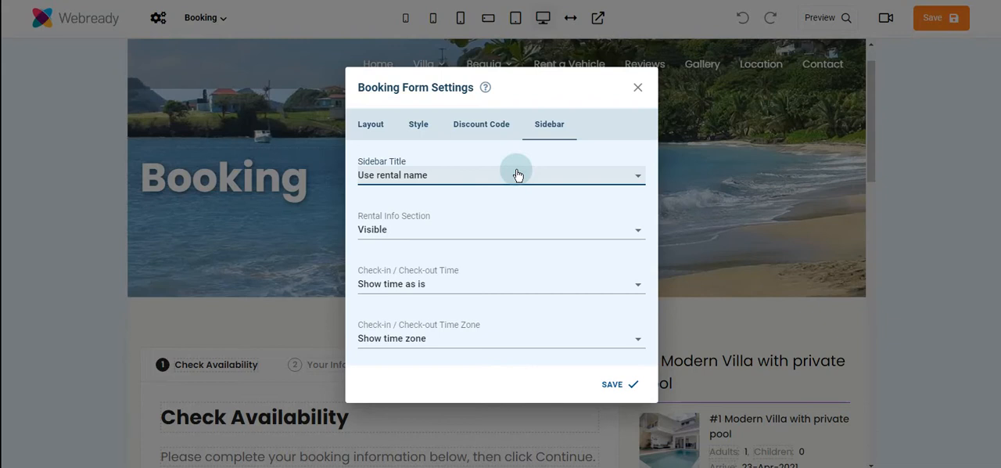
click(612, 384)
drag(871, 125, 874, 181)
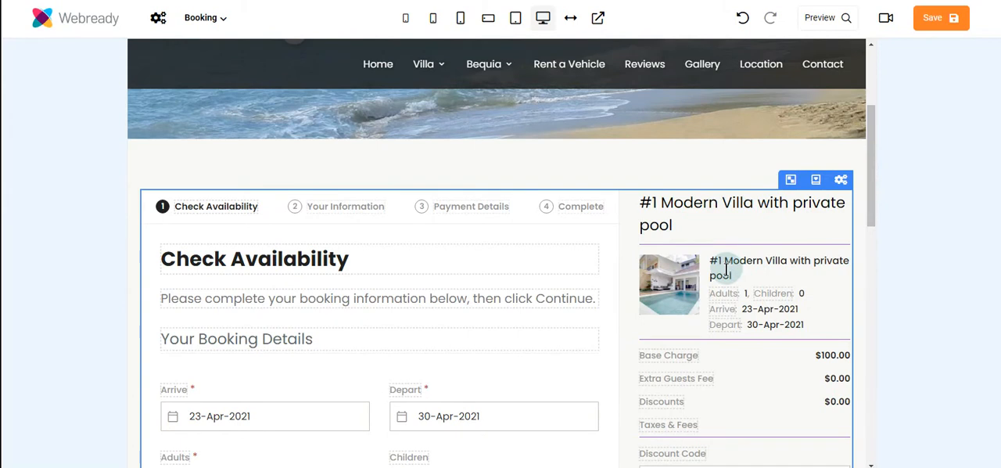
Step: Switch the booking form's Sidebar Title to Use custom text, save, and enter "Happy Place" as the sidebar title
click(841, 179)
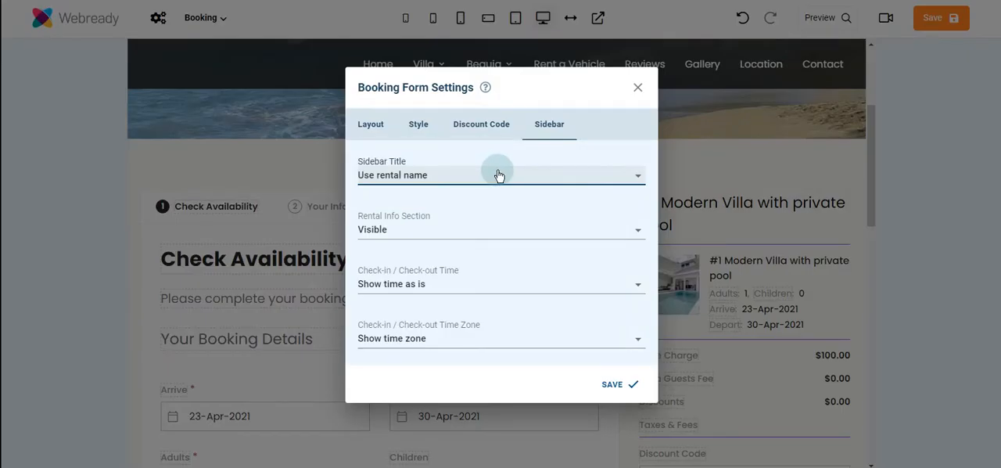
click(499, 175)
click(490, 197)
click(607, 385)
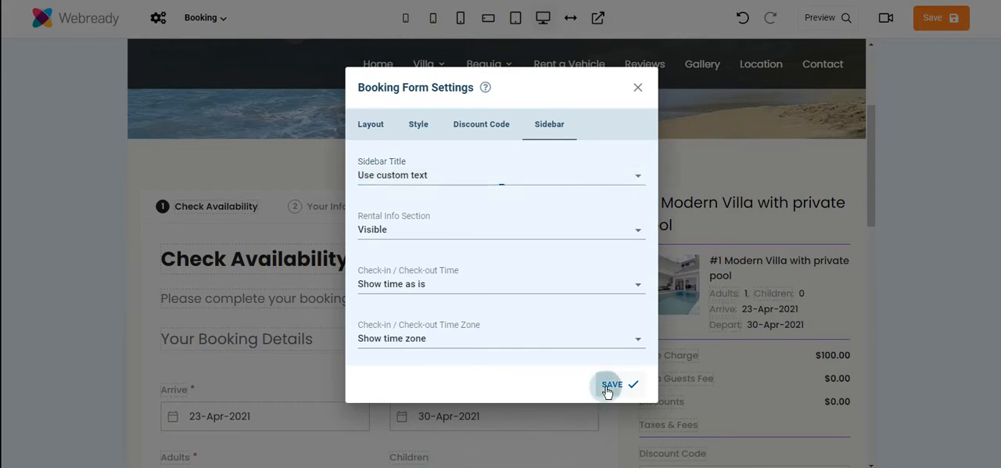
text(Happy Pla)
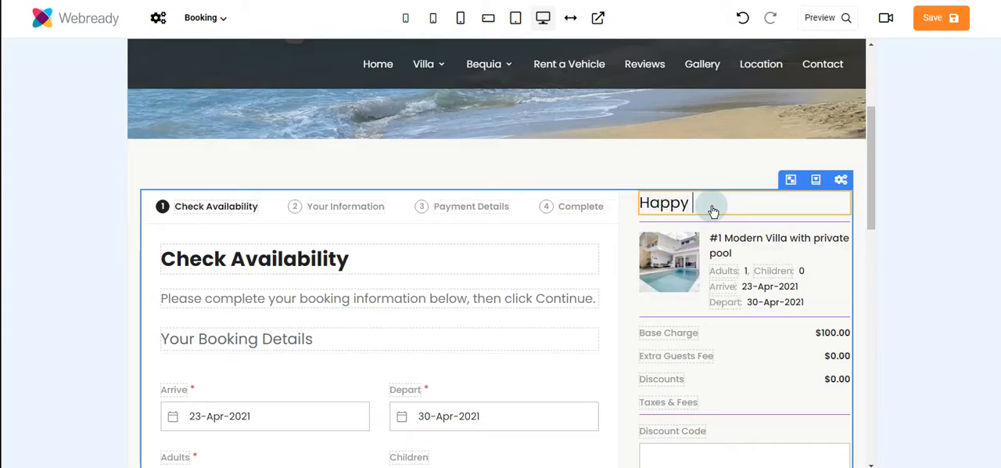
text(ce)
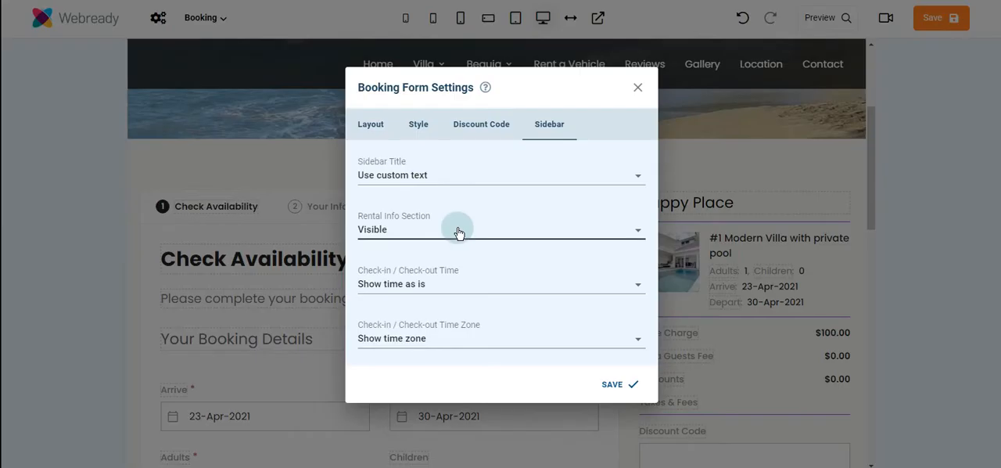
Step: Try the Hidden option for the Rental Info Section, return it to Visible, save, and view the rental info in the sidebar
click(407, 236)
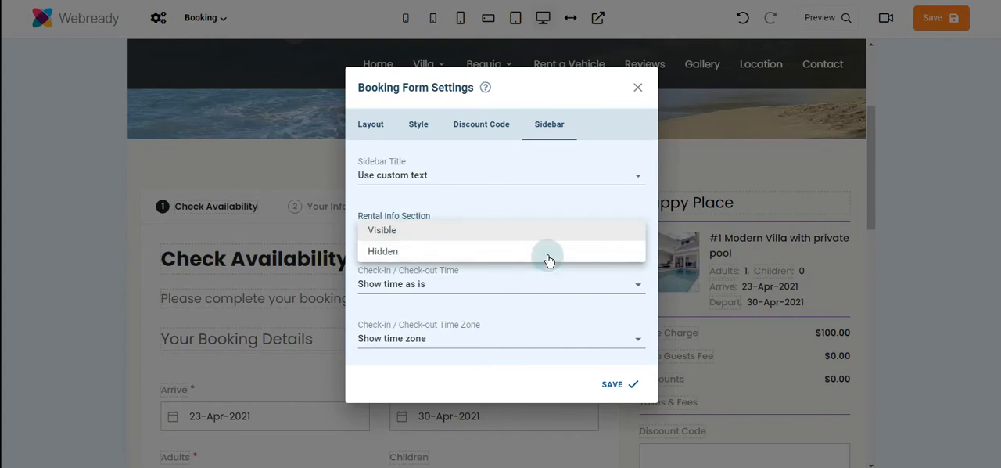
click(549, 251)
click(501, 277)
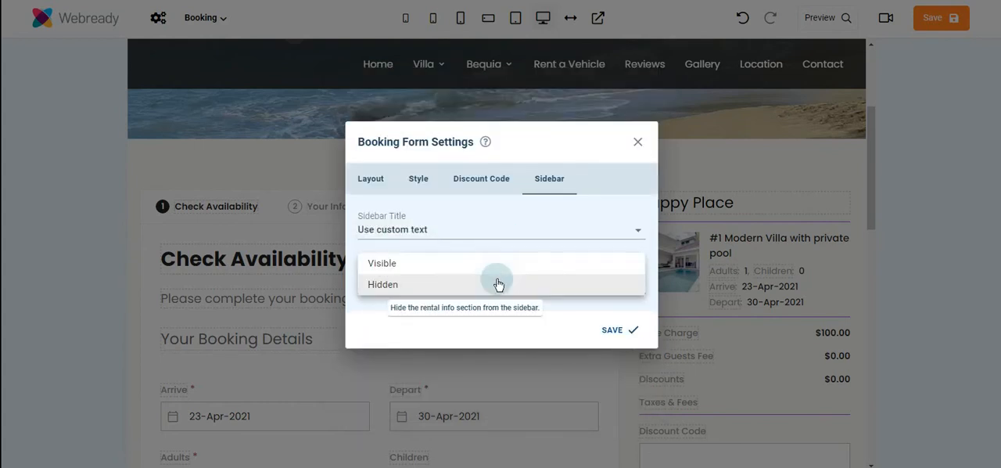
click(469, 264)
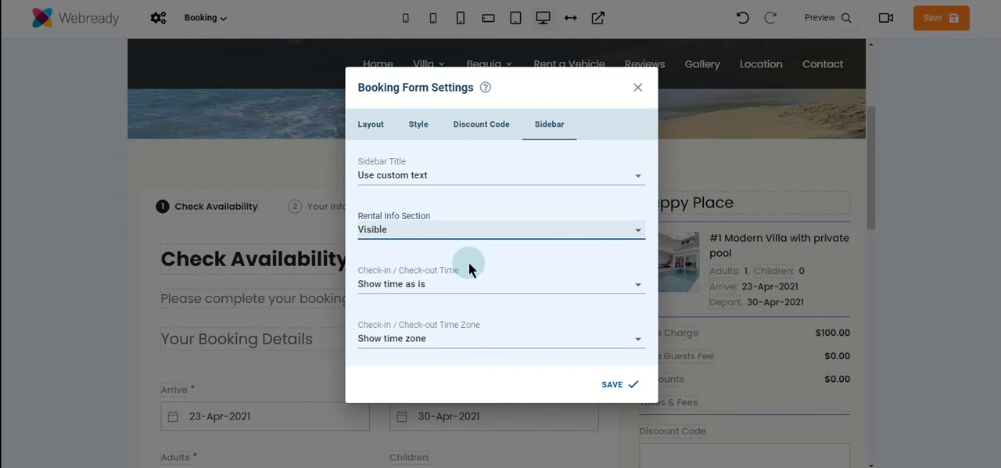
click(609, 385)
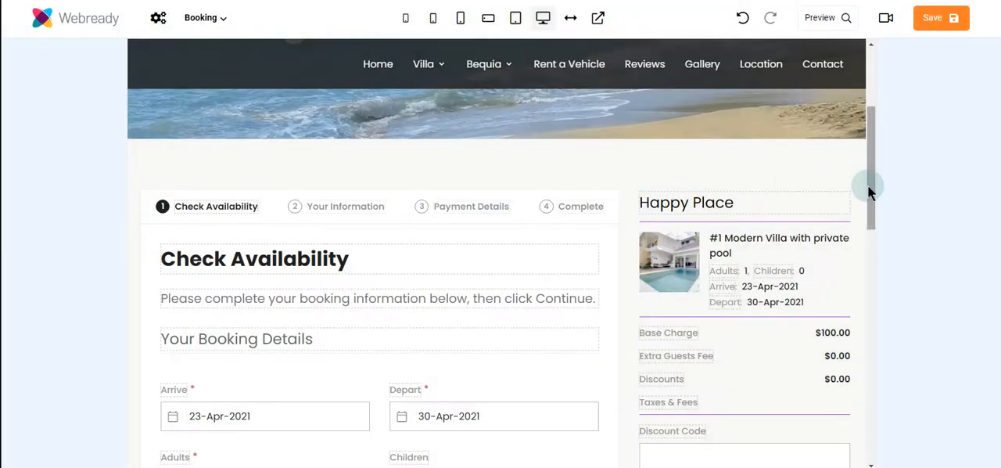
drag(867, 185, 871, 268)
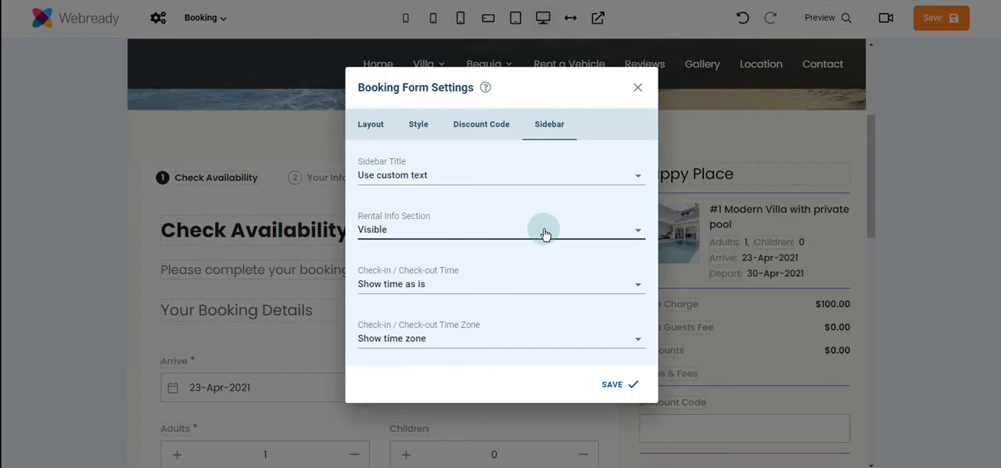
Step: Set the Rental Info Section to Hidden, save the booking form settings, and check the sidebar below the total
click(546, 231)
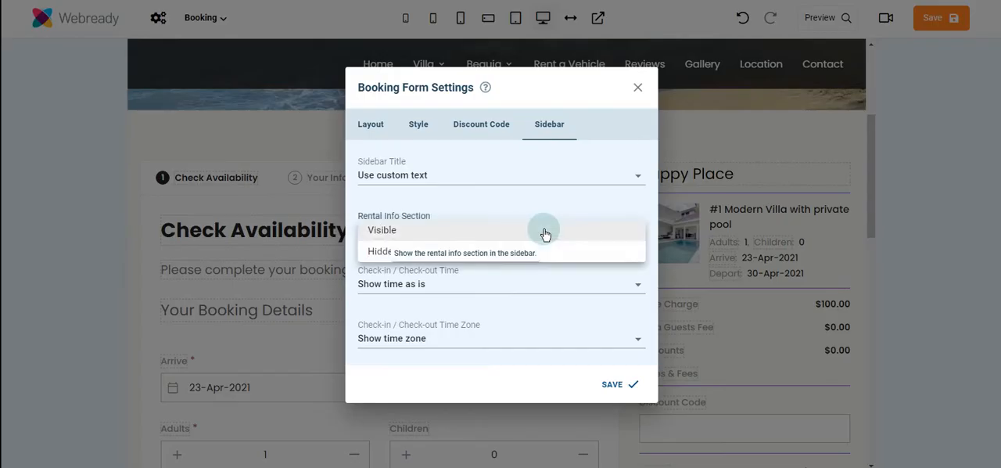
click(551, 251)
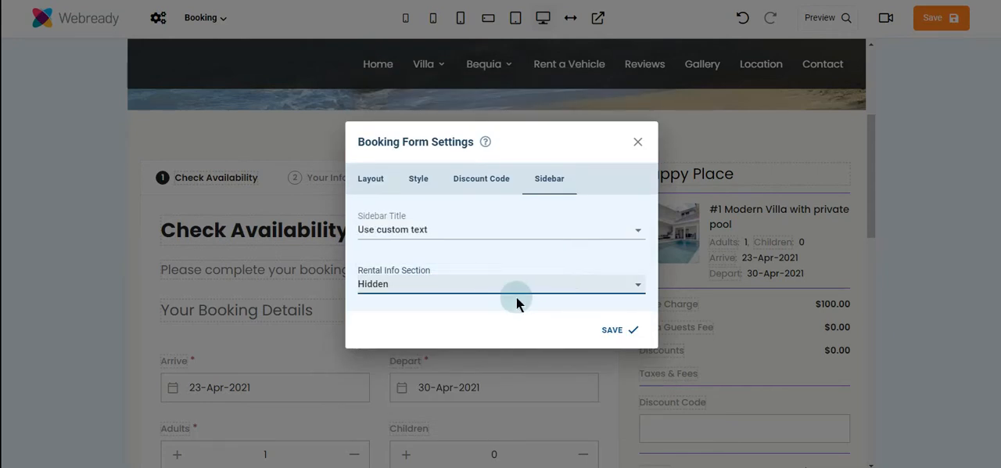
click(614, 330)
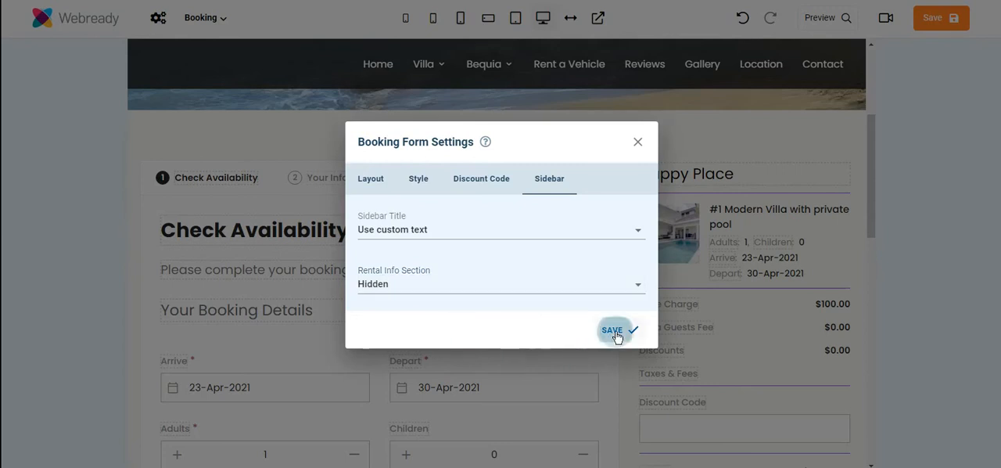
drag(871, 258, 878, 335)
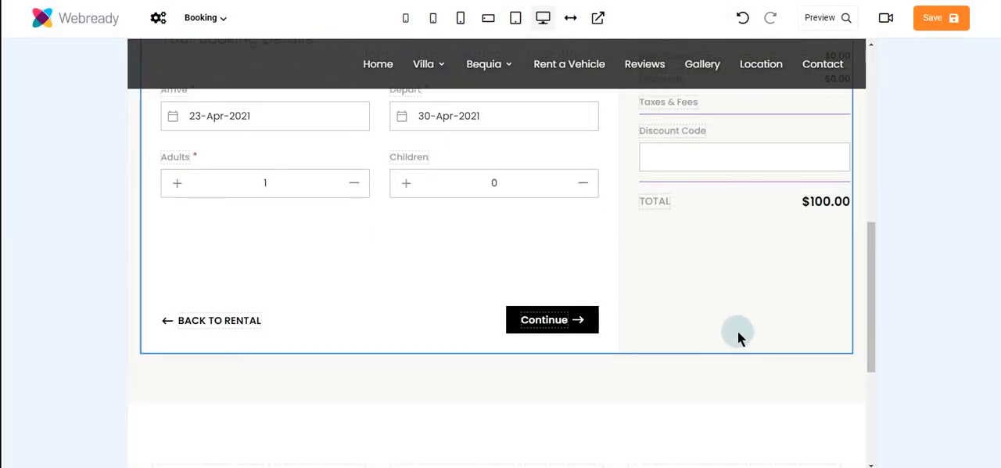
drag(872, 338, 874, 221)
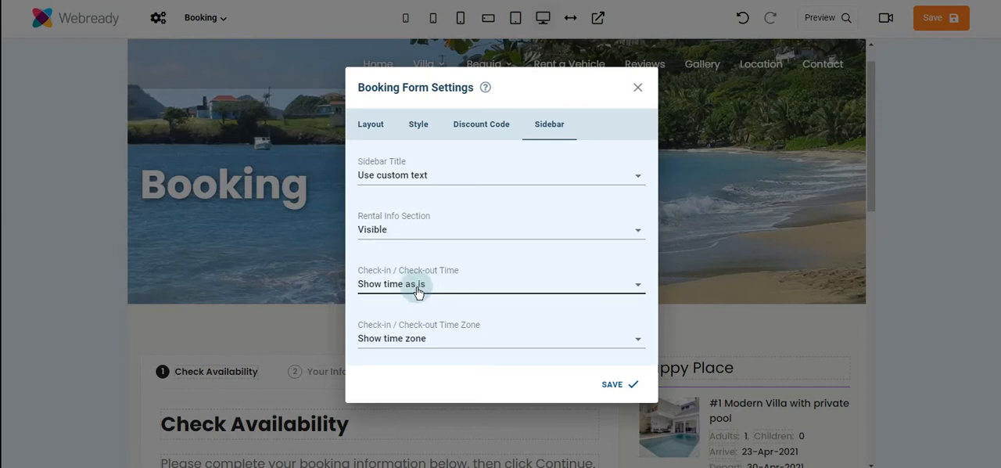
Step: Try the guest time zone option for Check-in / Check-out Time, restore Show time as is, save, and check the sidebar times
click(457, 290)
click(503, 305)
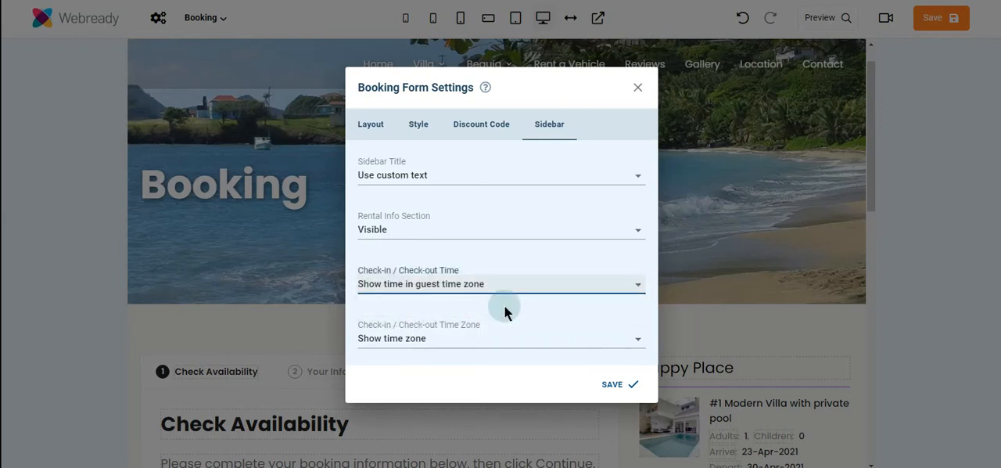
click(503, 288)
click(492, 266)
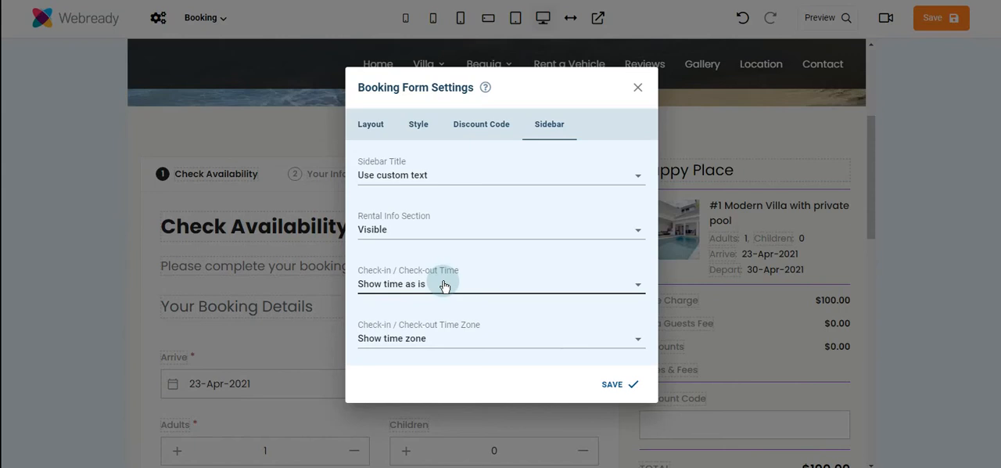
click(607, 383)
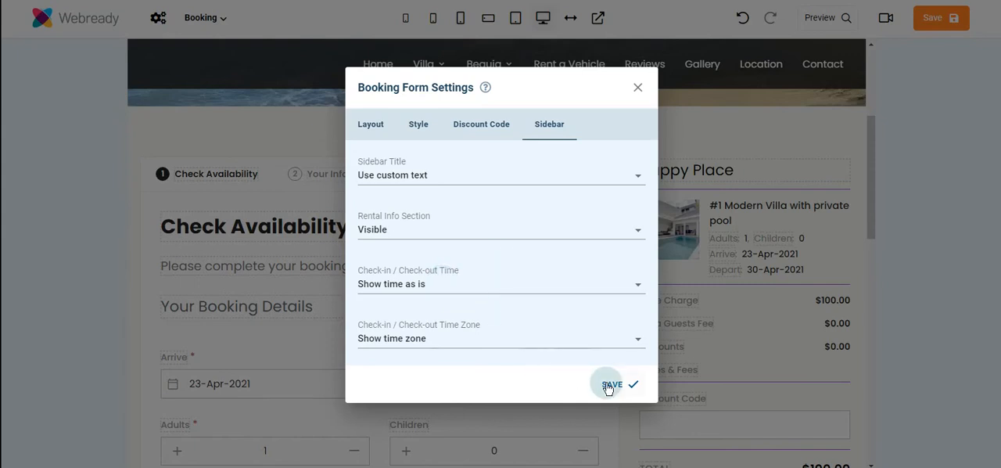
scroll(862, 270, down, 2)
scroll(861, 270, down, 4)
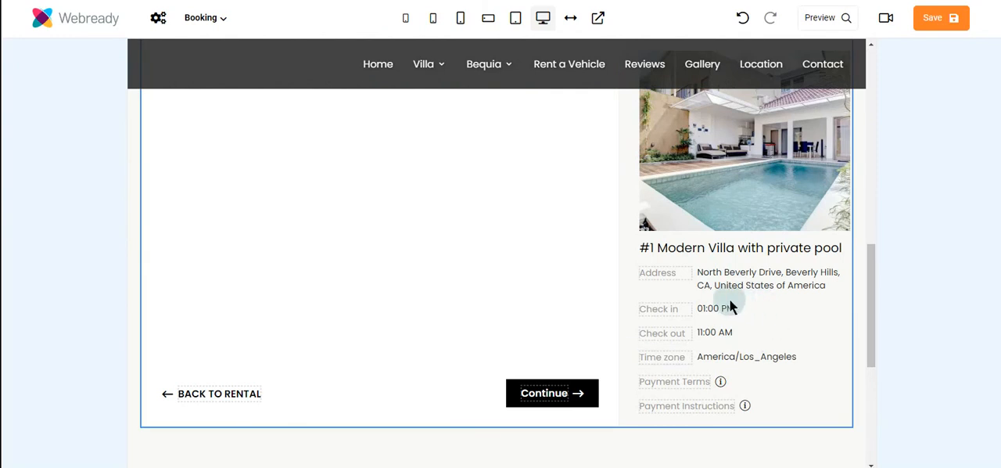
drag(869, 348, 891, 230)
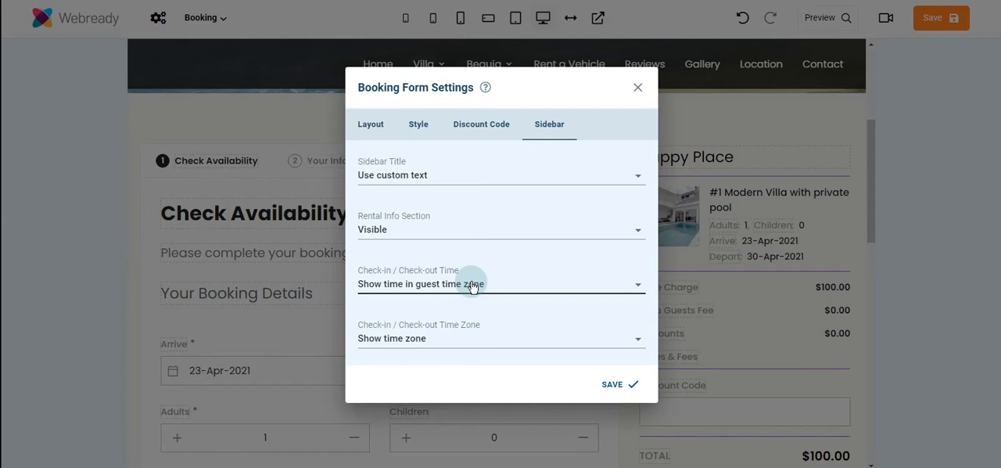
Step: Save the booking form with Check-in / Check-out Time set to Show time in guest time zone, and check the sidebar times
click(614, 383)
scroll(877, 291, down, 5)
drag(877, 298, 879, 346)
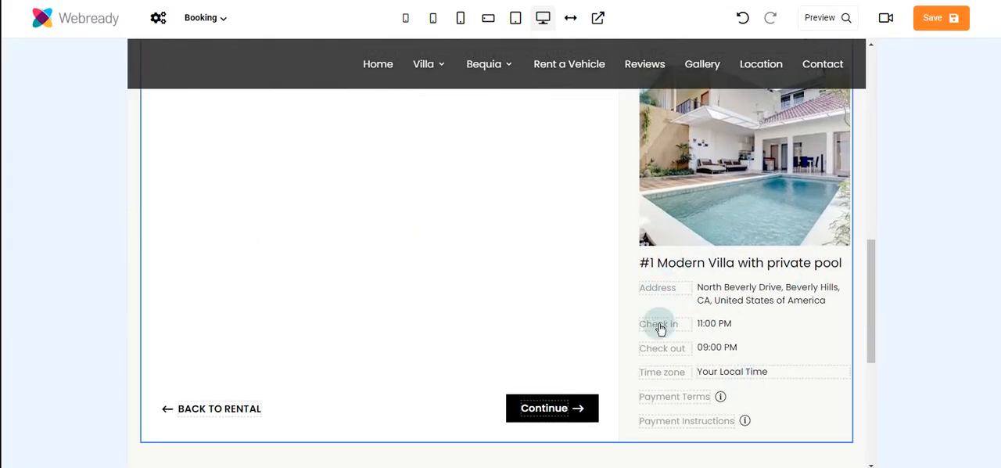
Step: Try hiding the Check-in / Check-out Time Zone, restore Show time zone, and replace the sidebar's time zone text with "America/Los Angeles"
drag(873, 343, 875, 245)
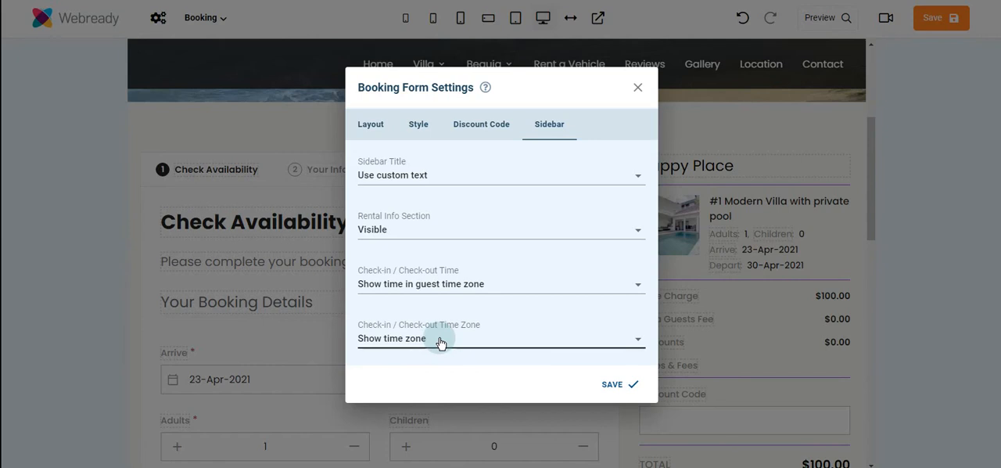
click(441, 342)
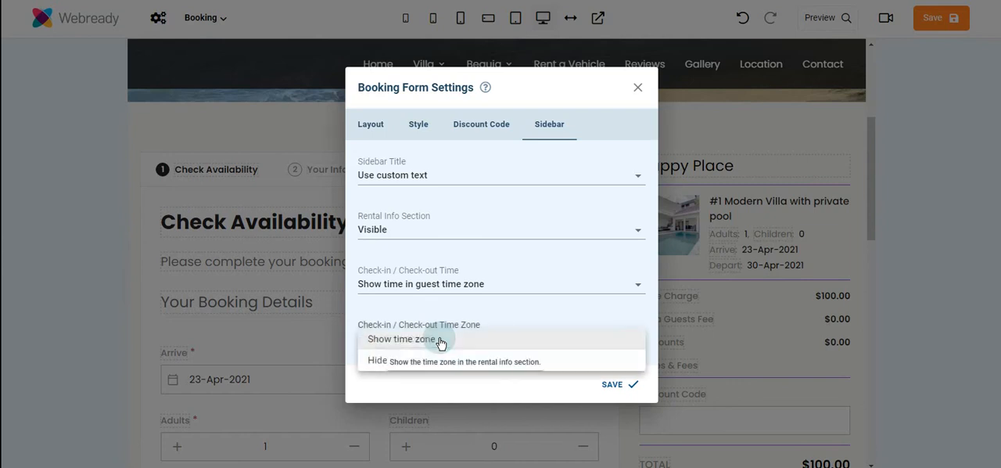
click(492, 357)
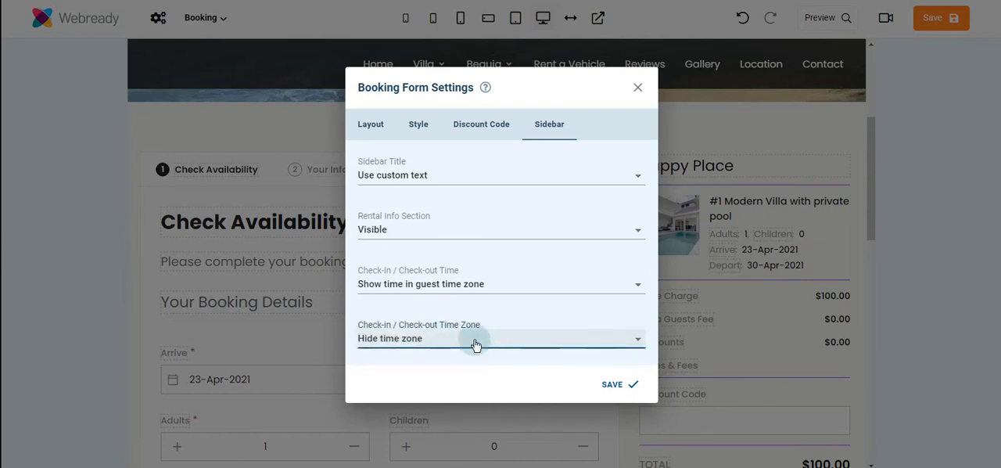
click(476, 342)
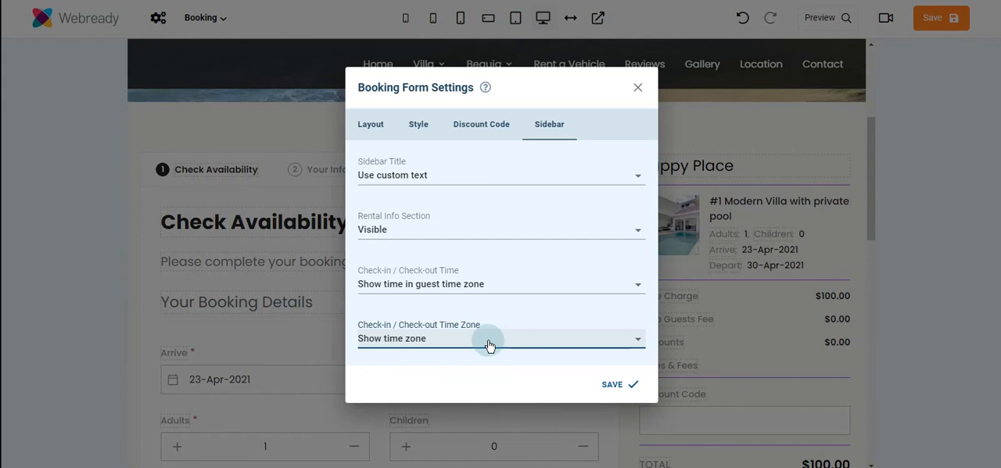
drag(871, 233, 870, 345)
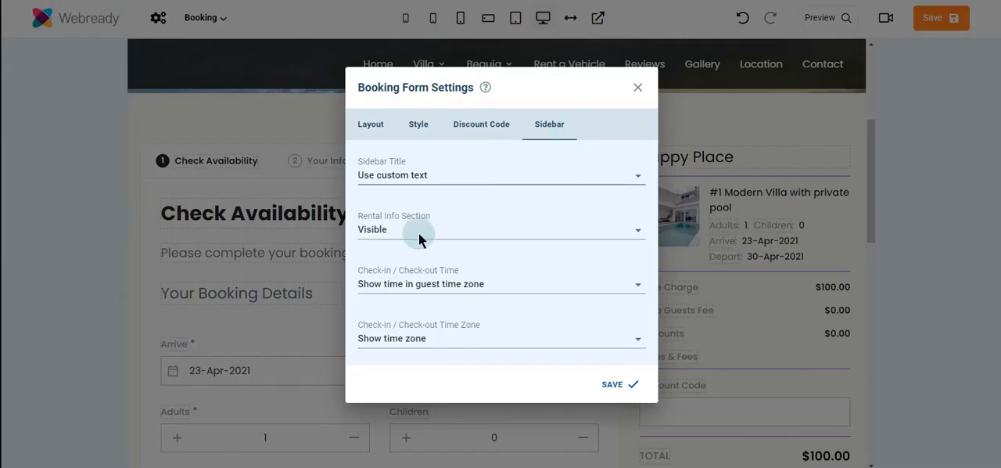
Step: Set the Check-in / Check-out Time Zone to Hide time zone, save the booking form settings, and check the sidebar's rental info
click(449, 344)
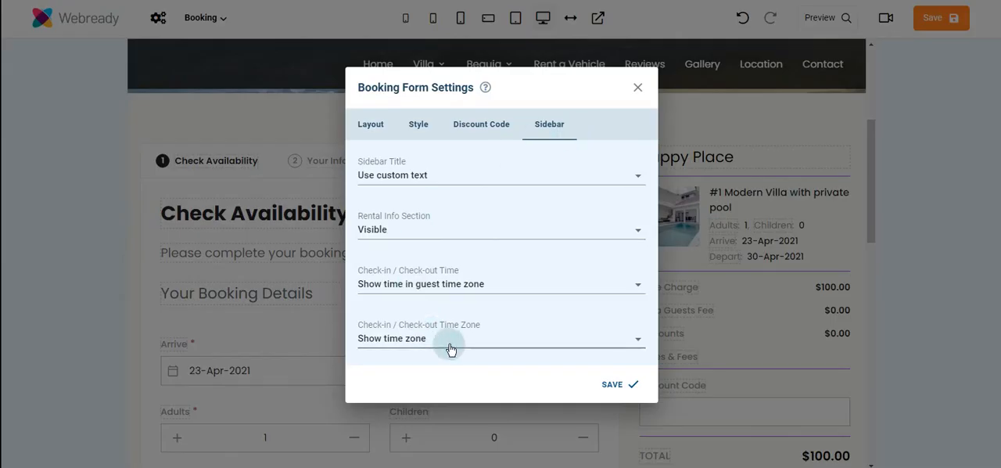
click(478, 364)
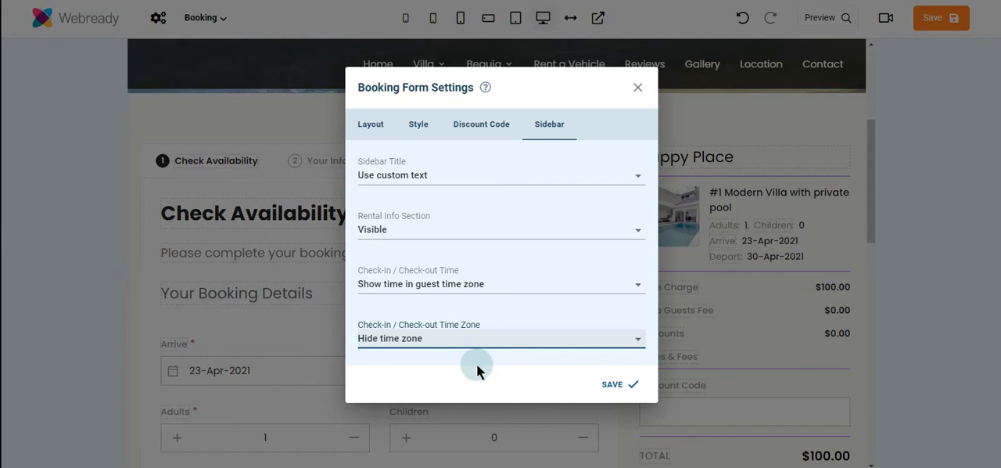
click(626, 384)
drag(868, 216, 864, 335)
click(788, 312)
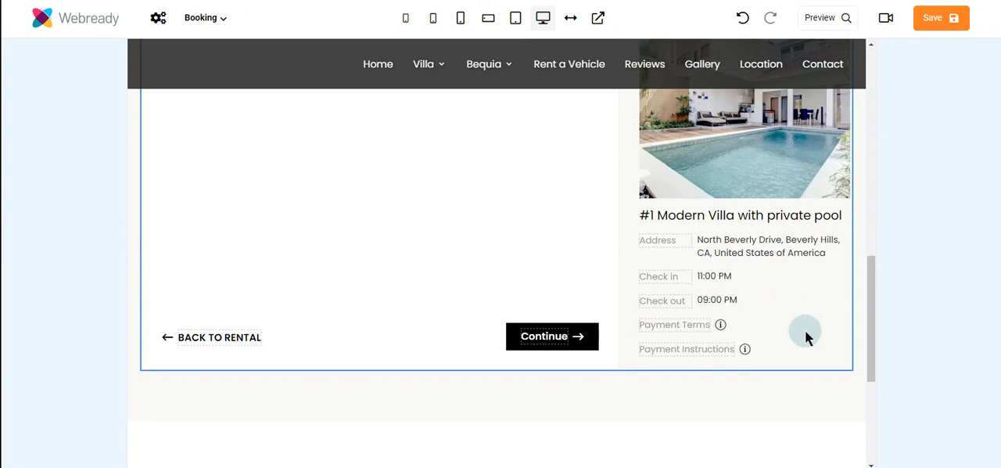